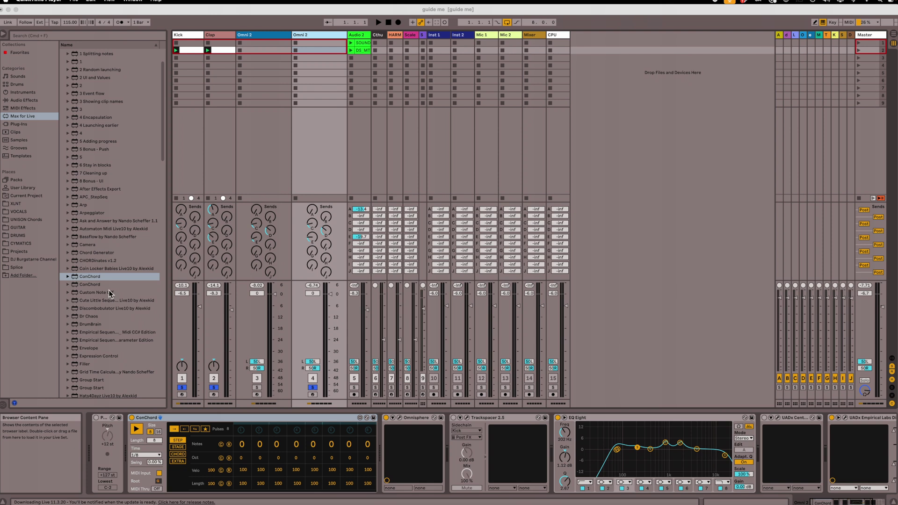
- Select the ConChord device in the browser and bring Live to the front
{"action": "left_click", "coordinate": [104, 275]}
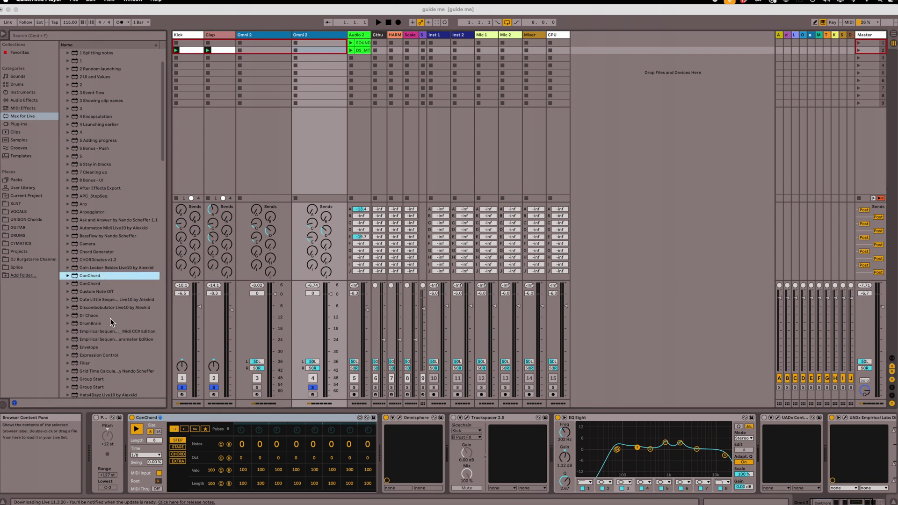
{"action": "left_click", "coordinate": [189, 417]}
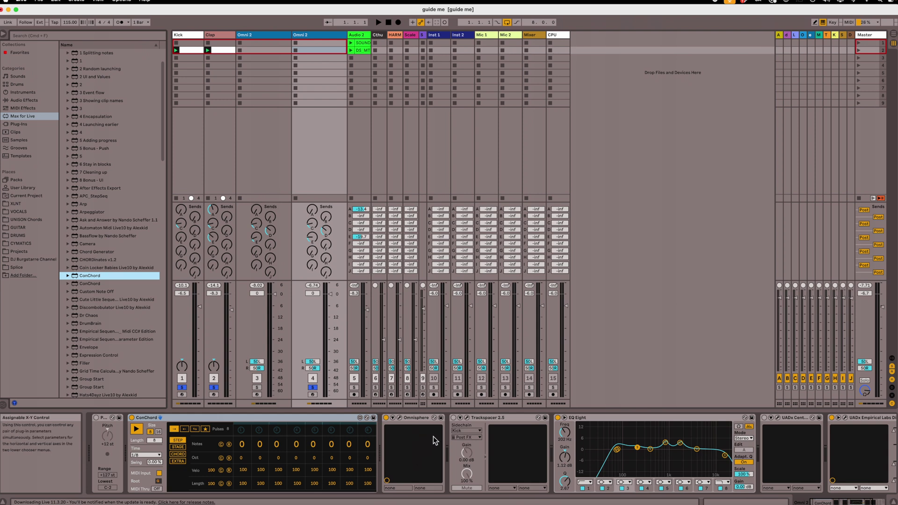
{"action": "scroll", "coordinate": [473, 448], "scroll_direction": "right", "scroll_amount": 5}
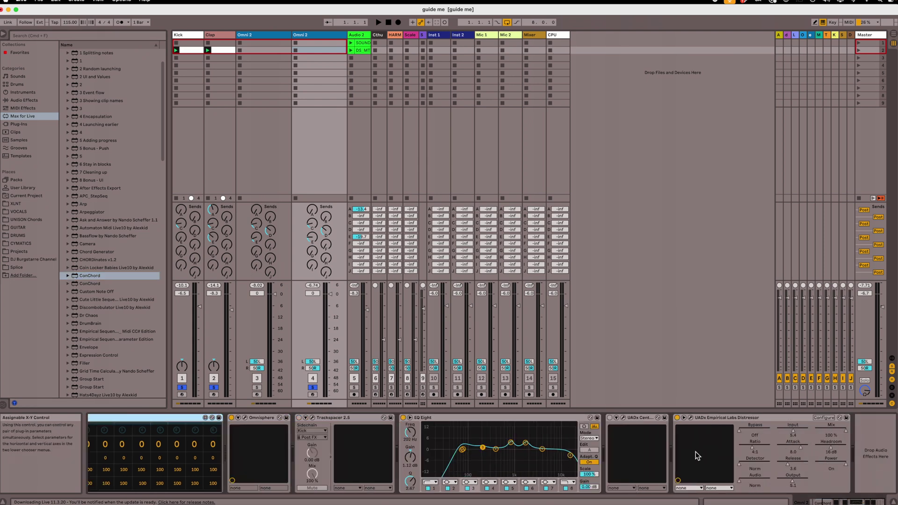
{"action": "scroll", "coordinate": [403, 461], "scroll_direction": "left", "scroll_amount": 5}
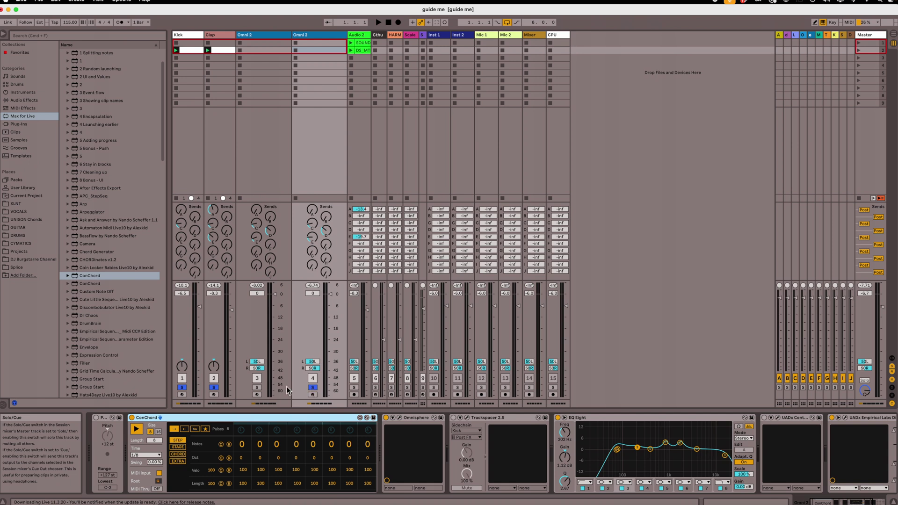
- Unsolo the Kick and Clip tracks and play the remaining soloed Omni 2 track
{"action": "left_click", "coordinate": [214, 387]}
{"action": "left_click", "coordinate": [182, 387]}
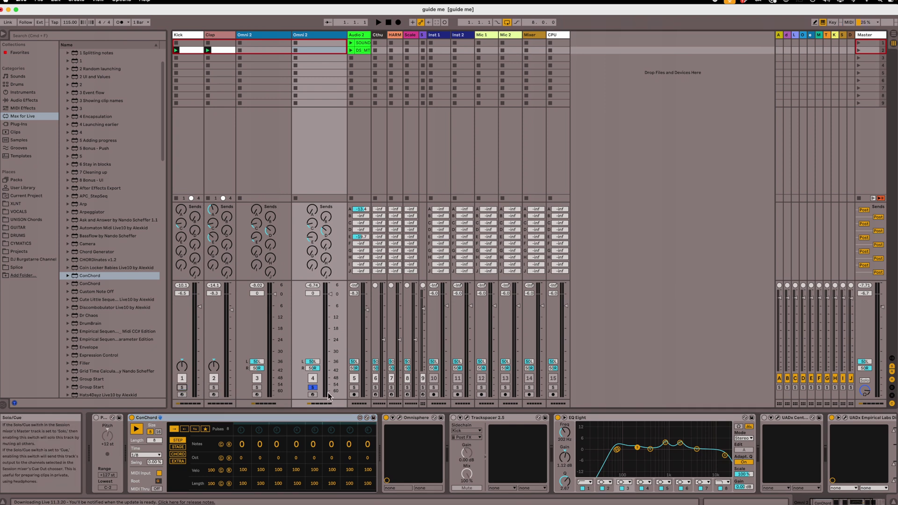
{"action": "key", "text": "space"}
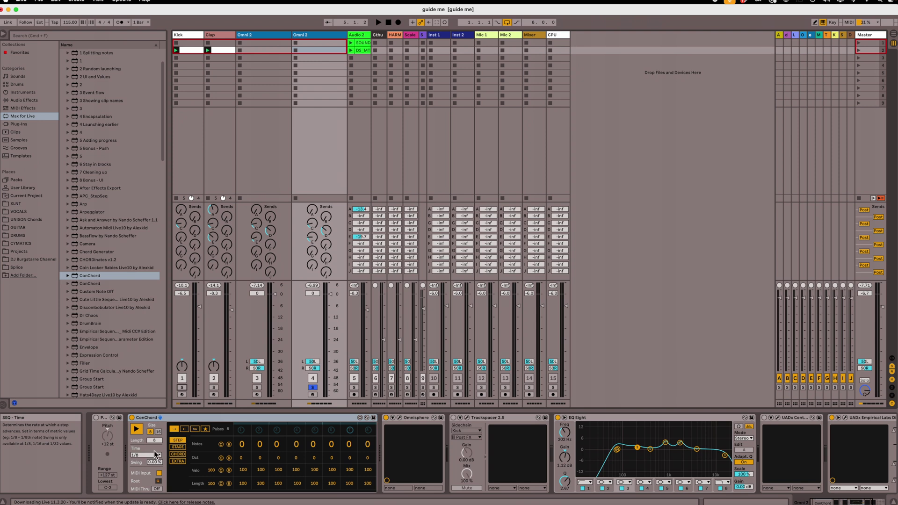
- Turn off ConChord's MIDI input, leave the Root note unchanged, and start playback
{"action": "left_click", "coordinate": [159, 474]}
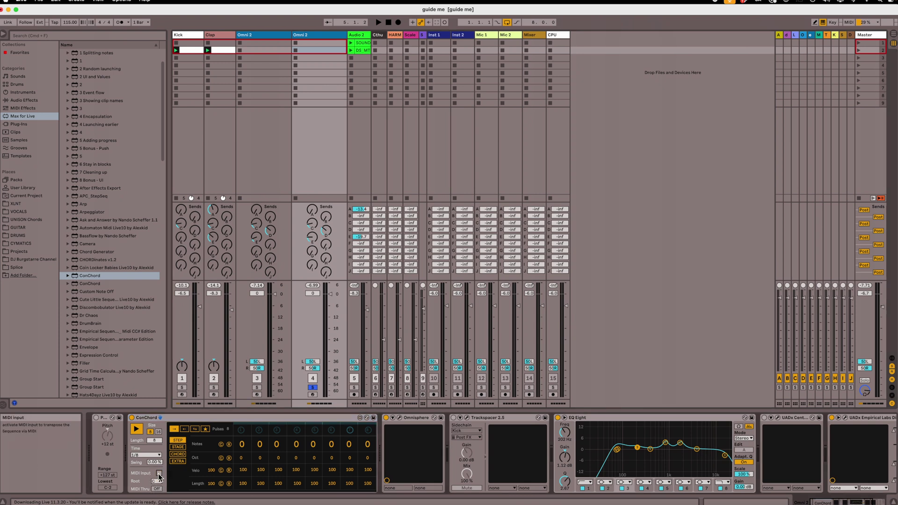
{"action": "left_click", "coordinate": [158, 482]}
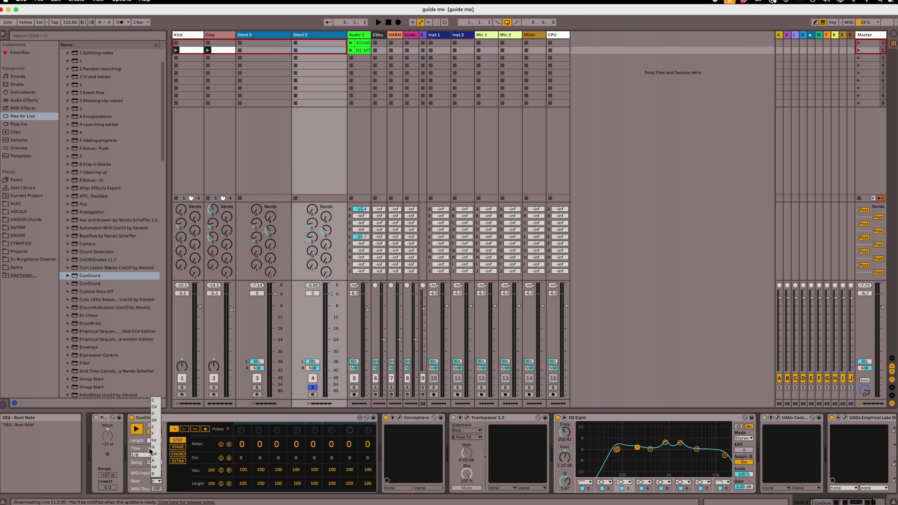
{"action": "left_click", "coordinate": [123, 458]}
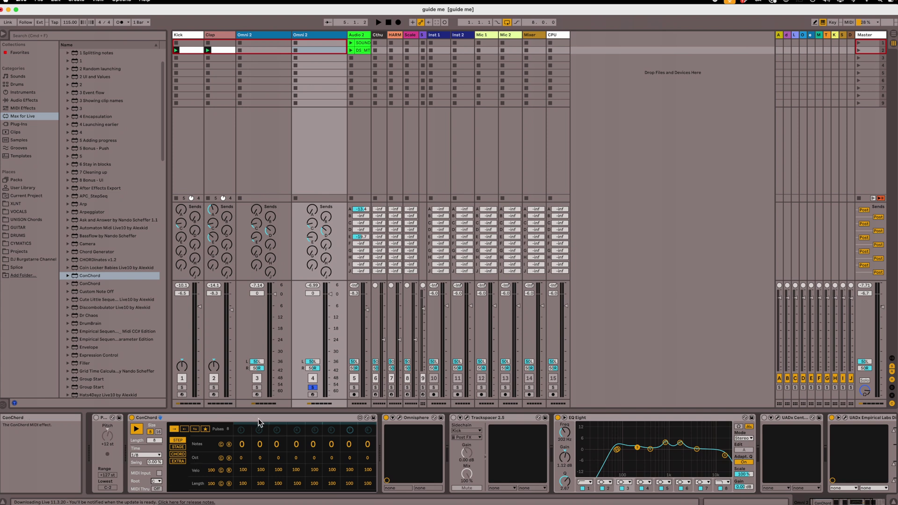
{"action": "key", "text": "space"}
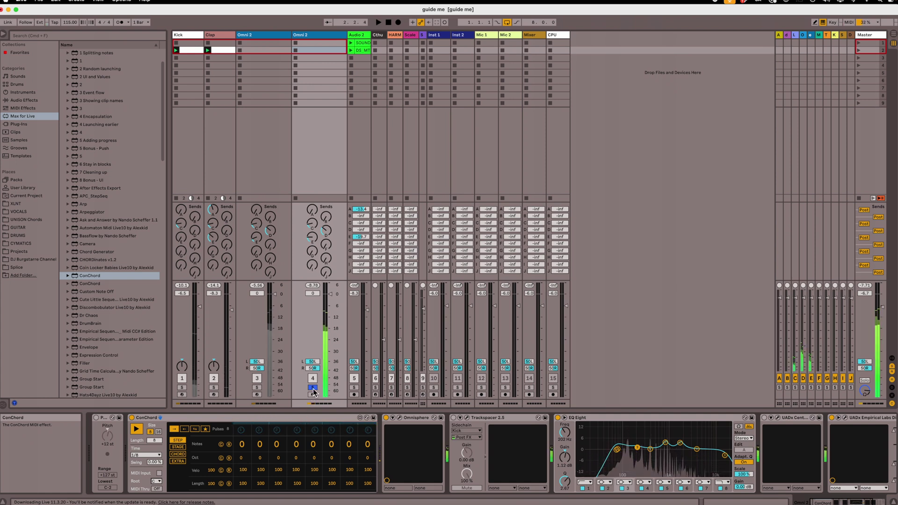
- Swap the solo from the second Omni 2 track to the first and show its devices
{"action": "left_click", "coordinate": [312, 389]}
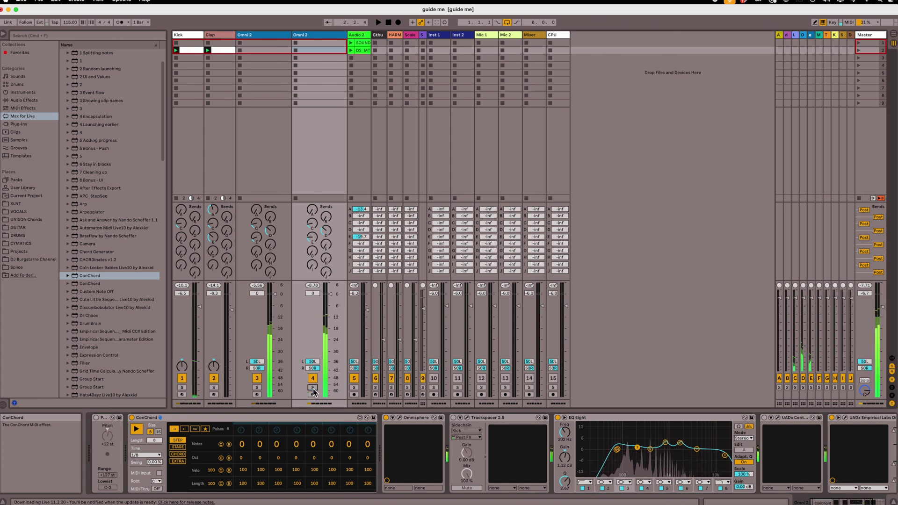
{"action": "left_click", "coordinate": [257, 388]}
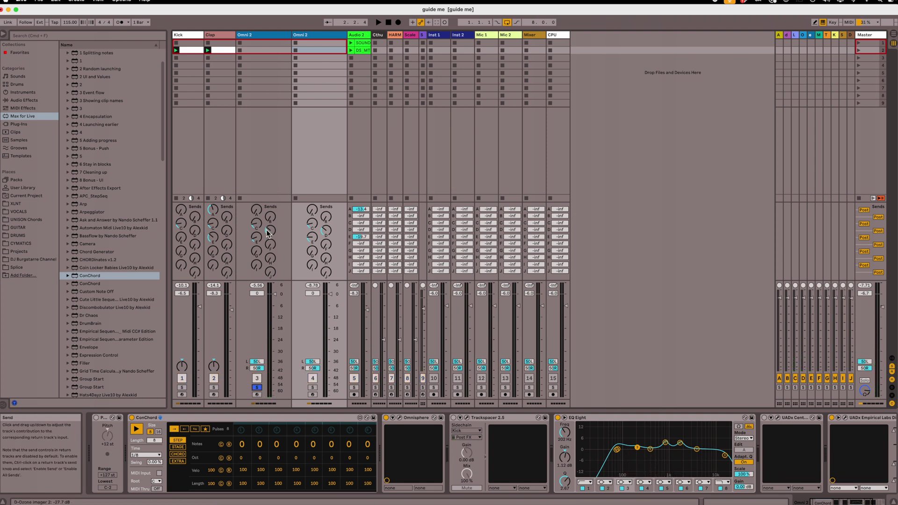
{"action": "left_click", "coordinate": [268, 35]}
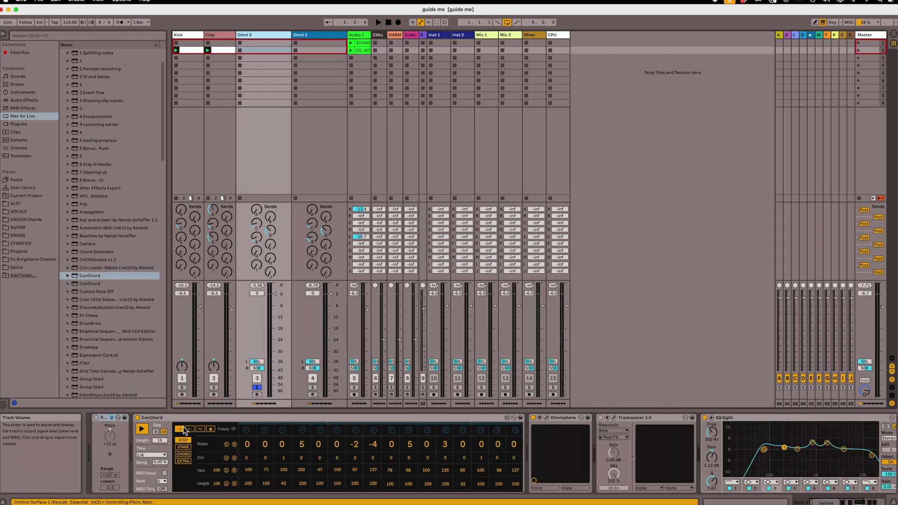
- Play the first Omni 2 track's ConChord pattern with notes 5, -2, -4 and 3
{"action": "key", "text": "space"}
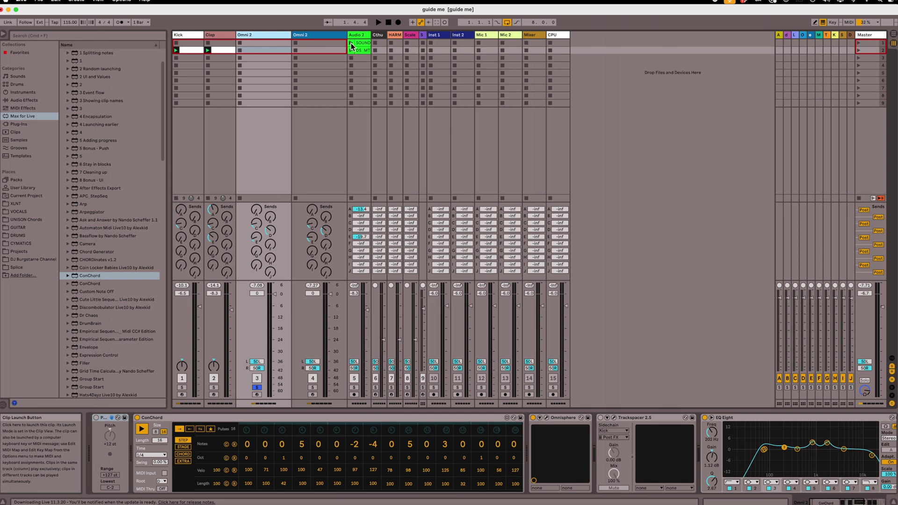
- Solo Audio 2, launch its SOUND clip, and return to the Omni 2 ConChord device
{"action": "left_click", "coordinate": [354, 387]}
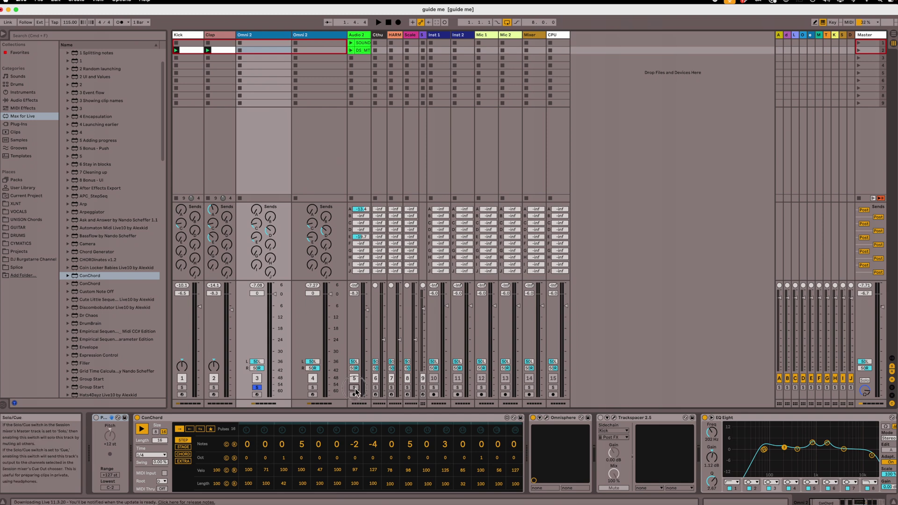
{"action": "left_click", "coordinate": [352, 43]}
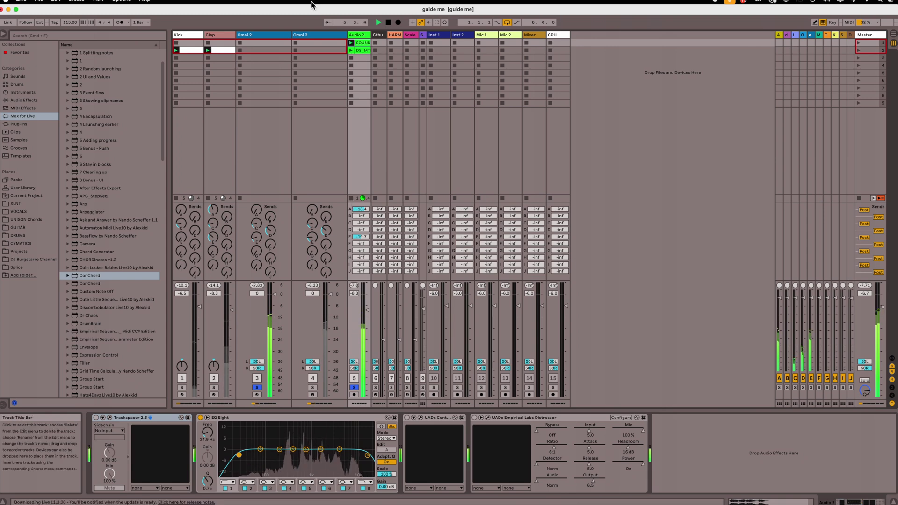
{"action": "left_click", "coordinate": [282, 35]}
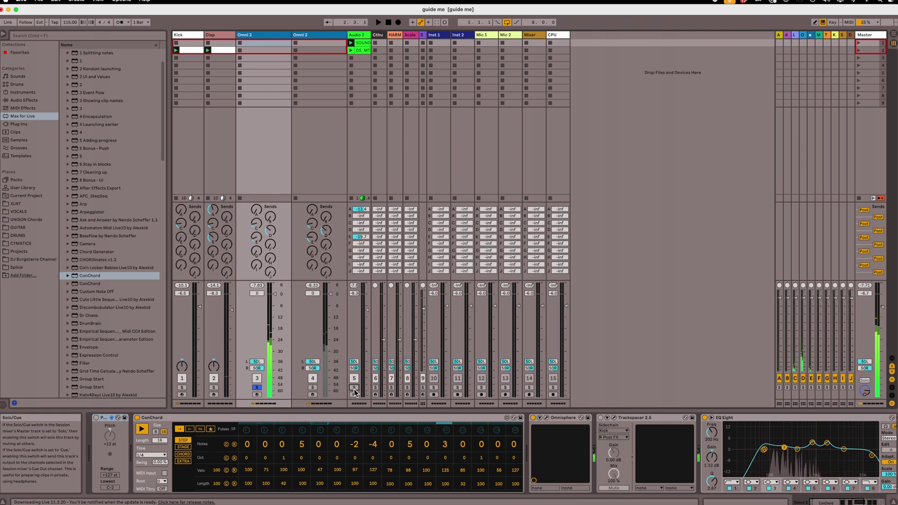
- Unsolo Audio 2 and switch ConChord to its CHORD page
{"action": "left_click", "coordinate": [354, 389]}
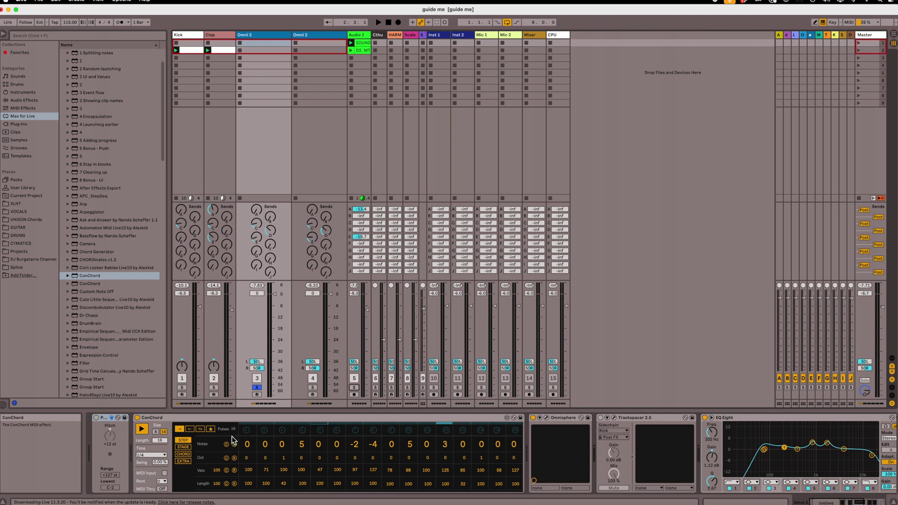
{"action": "left_click", "coordinate": [185, 453]}
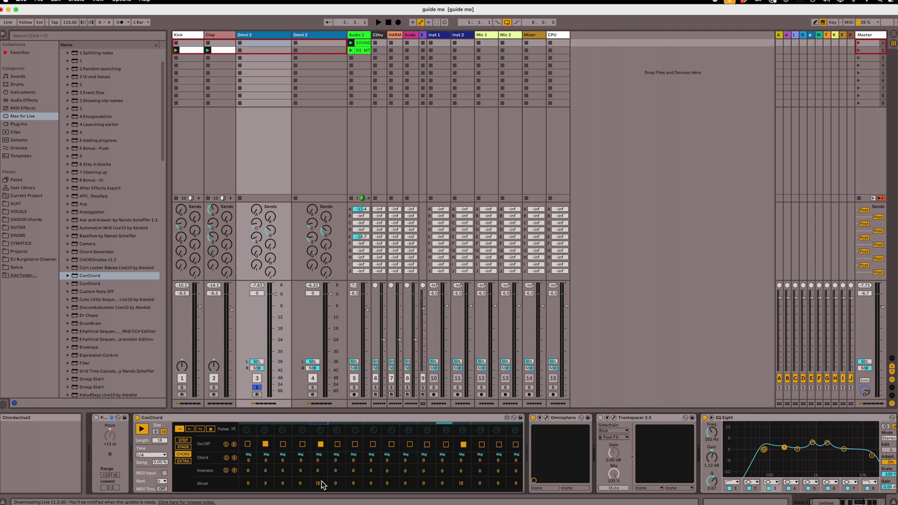
- Lower step 5's strum from 12 to 9 and change step 2's chord to plain minor
{"action": "left_click_drag", "start_coordinate": [321, 488], "coordinate": [321, 494]}
{"action": "left_click_drag", "start_coordinate": [318, 484], "coordinate": [318, 475]}
{"action": "left_click_drag", "start_coordinate": [268, 462], "coordinate": [269, 434]}
{"action": "left_click_drag", "start_coordinate": [264, 455], "coordinate": [263, 466]}
{"action": "left_click", "coordinate": [184, 448]}
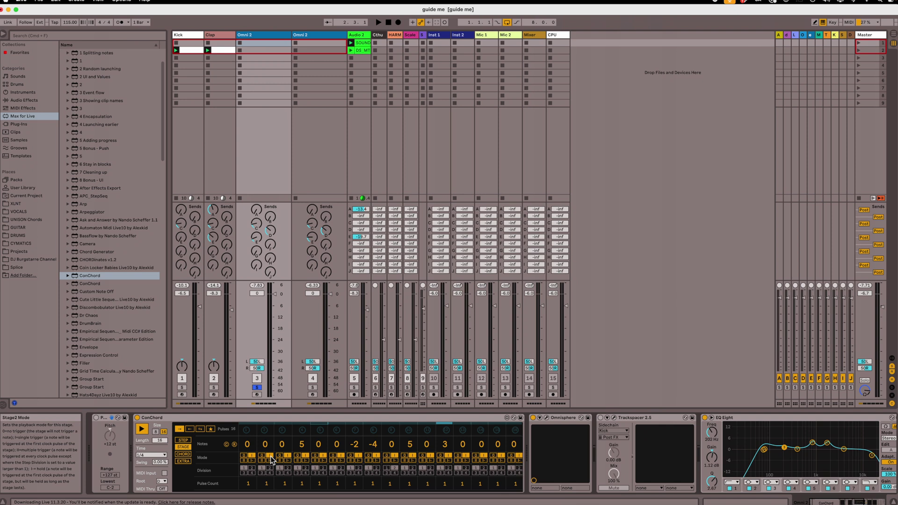
{"action": "scroll", "coordinate": [268, 456], "scroll_direction": "right", "scroll_amount": 1}
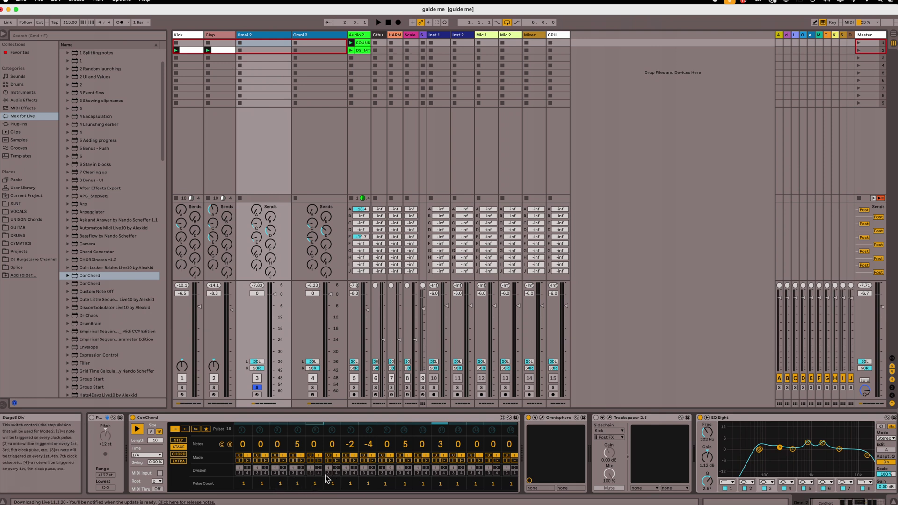
{"action": "scroll", "coordinate": [302, 464], "scroll_direction": "left", "scroll_amount": 1}
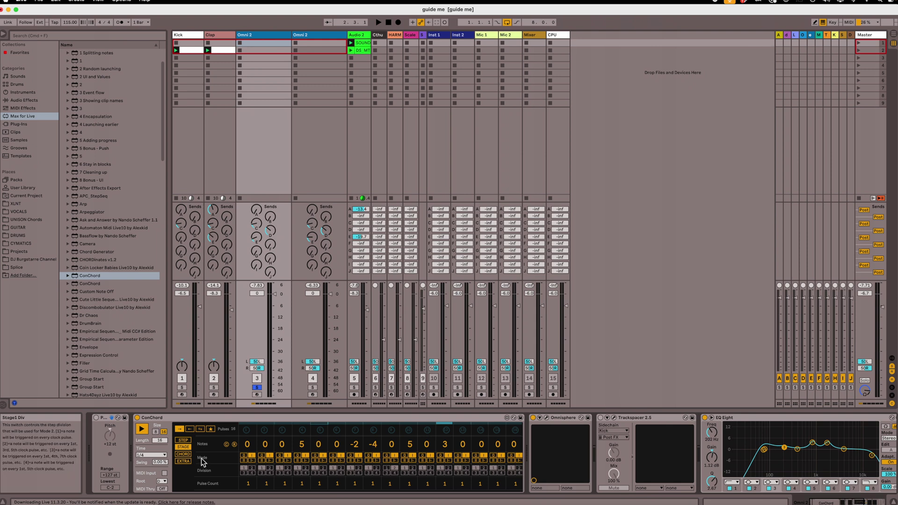
{"action": "left_click", "coordinate": [187, 441]}
{"action": "left_click", "coordinate": [187, 453]}
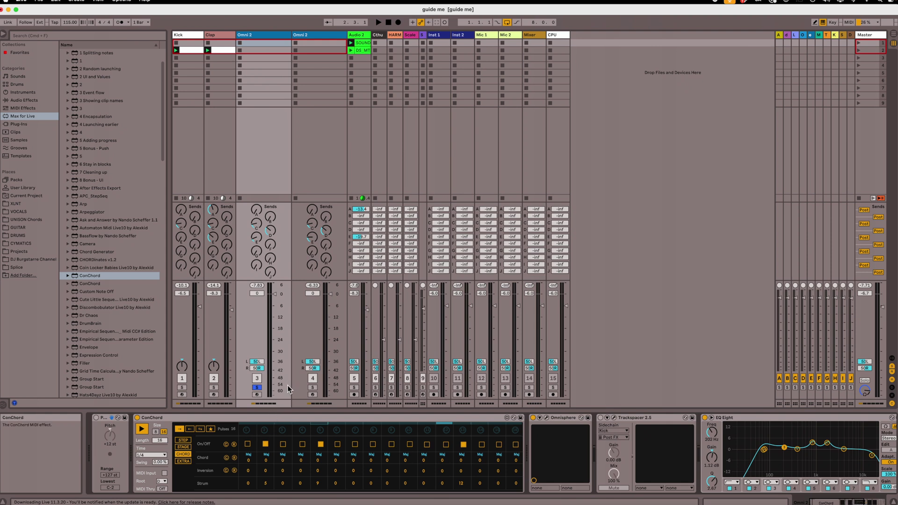
- Solo the Clap, Kick and Audio 2 tracks and launch scene 2
{"action": "left_click", "coordinate": [215, 388]}
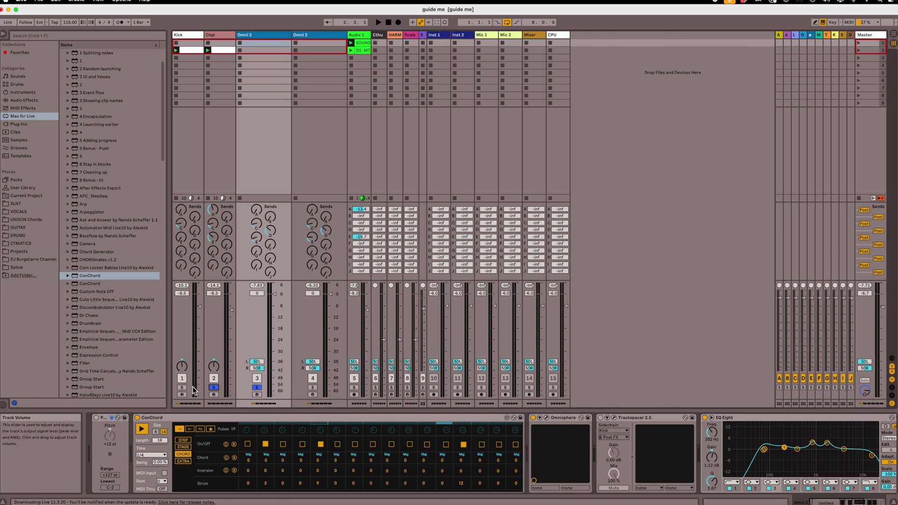
{"action": "left_click", "coordinate": [183, 388]}
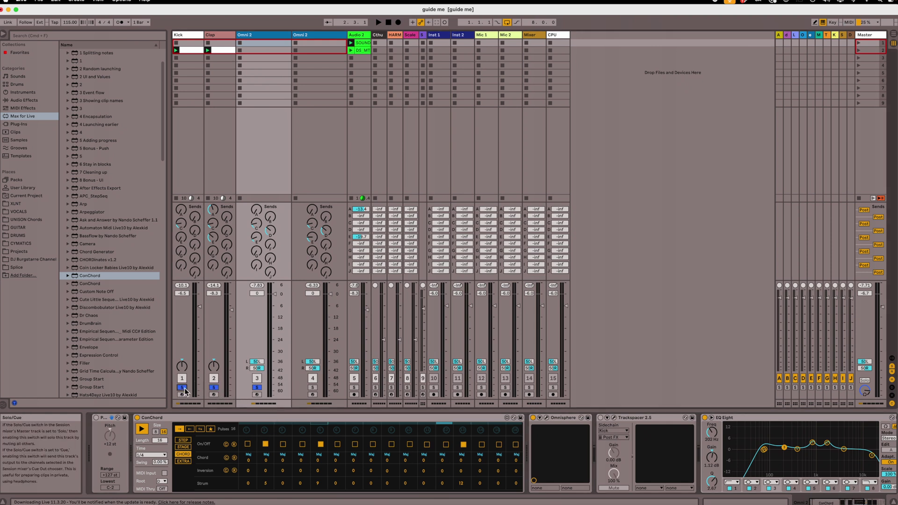
{"action": "left_click", "coordinate": [354, 387]}
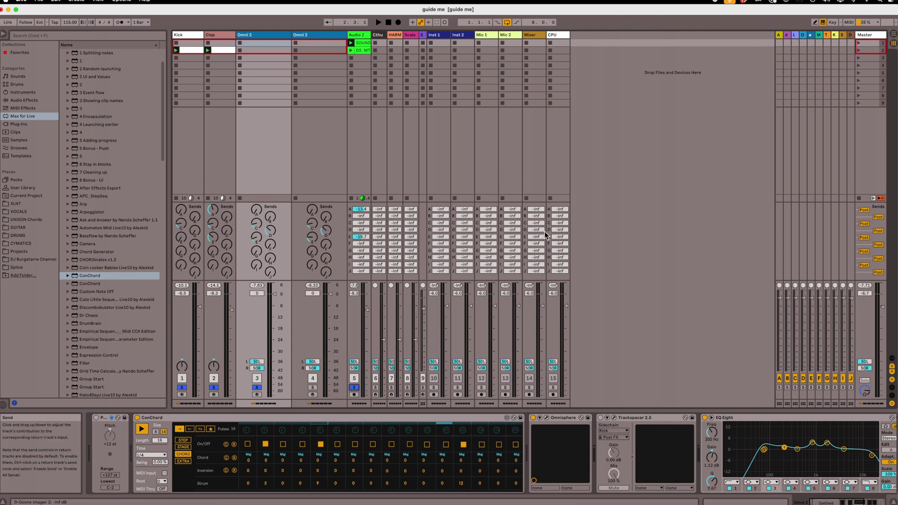
{"action": "left_click", "coordinate": [859, 50]}
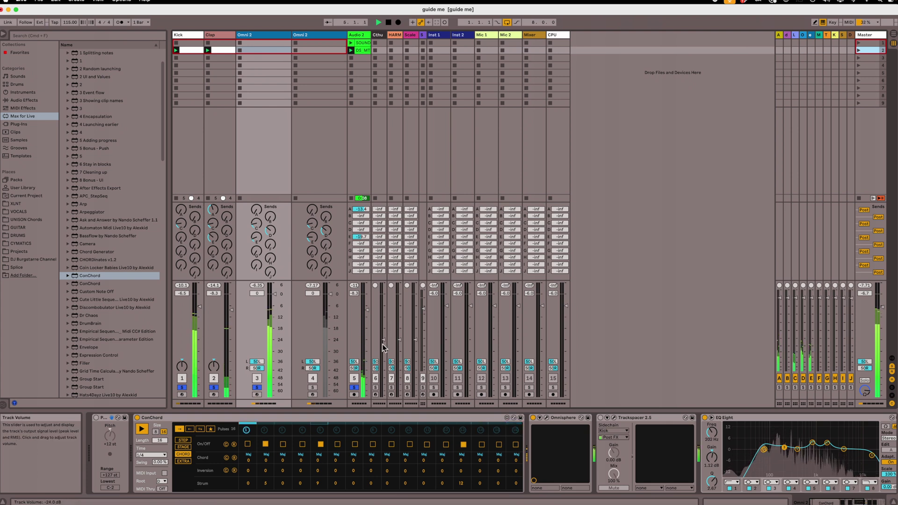
- Switch ConChord to its STEP page, then back to the CHORD page
{"action": "left_click", "coordinate": [183, 440]}
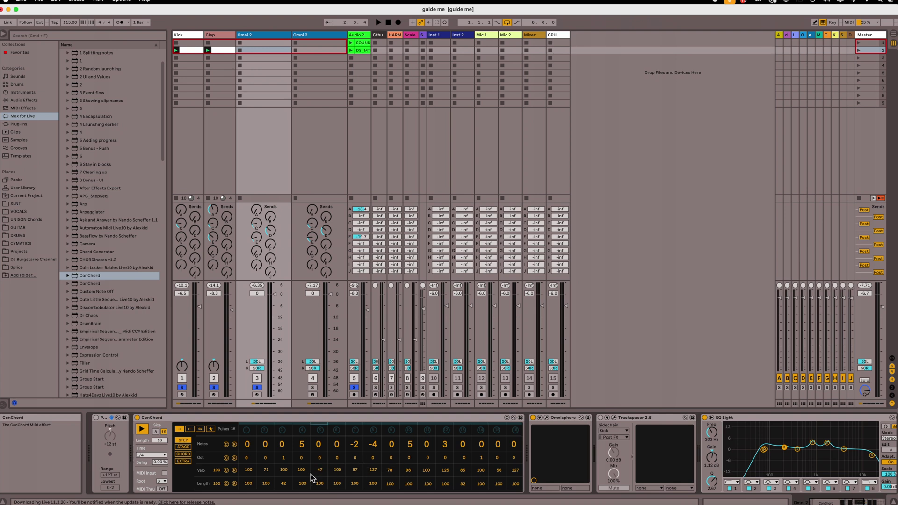
{"action": "left_click", "coordinate": [188, 455]}
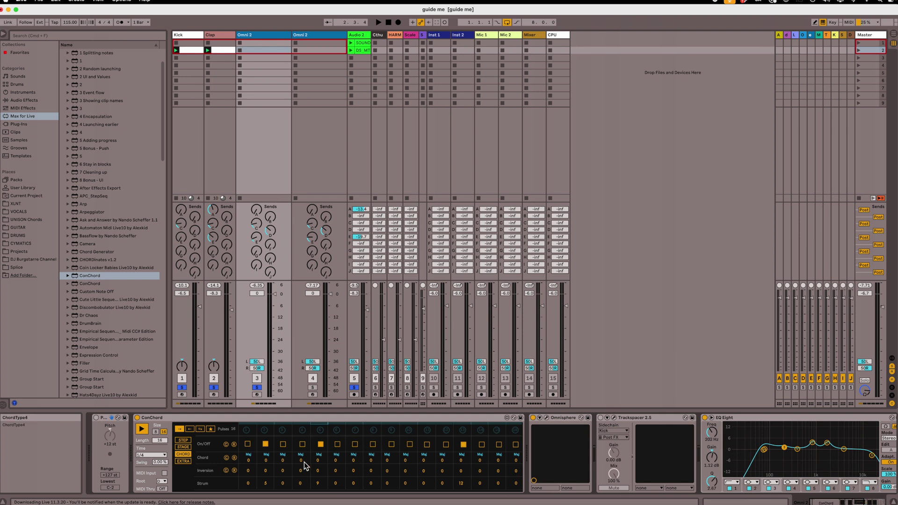
- On ConChord's STEP page, raise step 3's octave to 1, then launch scene 1
{"action": "left_click", "coordinate": [183, 440]}
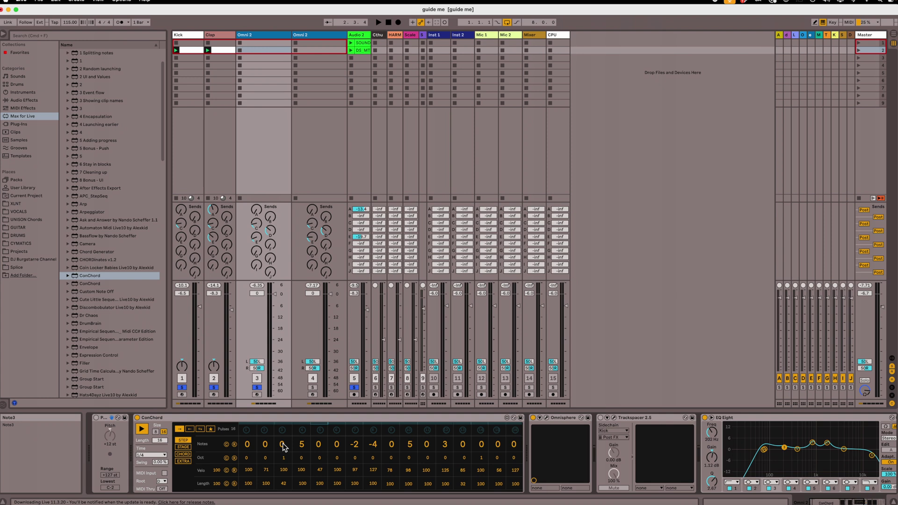
{"action": "left_click", "coordinate": [183, 454]}
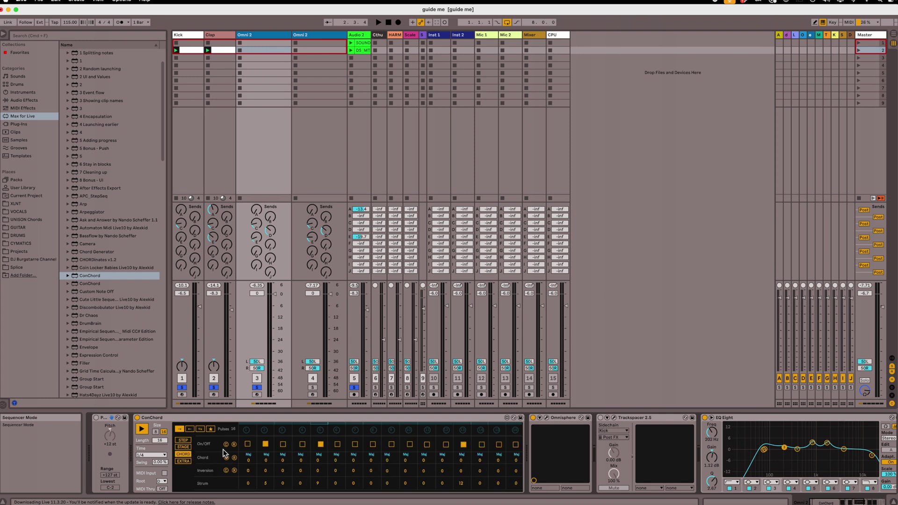
{"action": "left_click", "coordinate": [184, 440]}
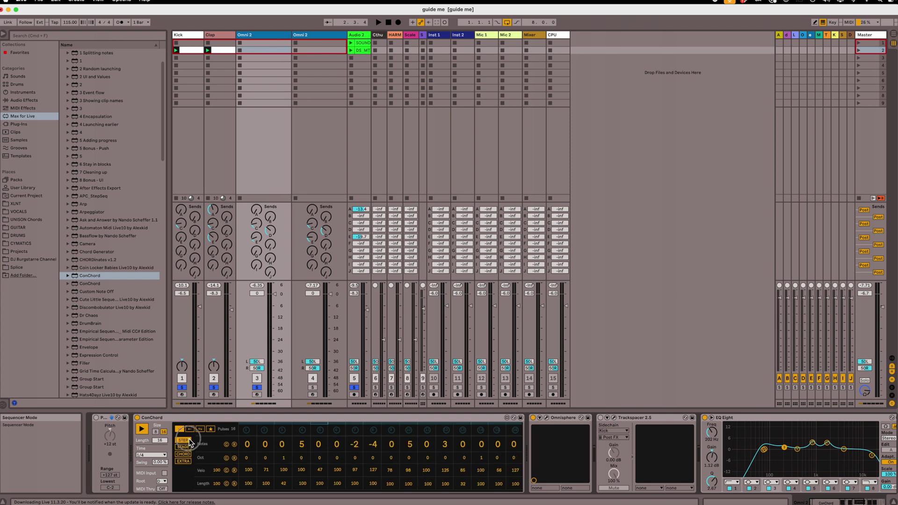
{"action": "left_click_drag", "start_coordinate": [281, 453], "coordinate": [281, 448]}
{"action": "left_click", "coordinate": [858, 43]}
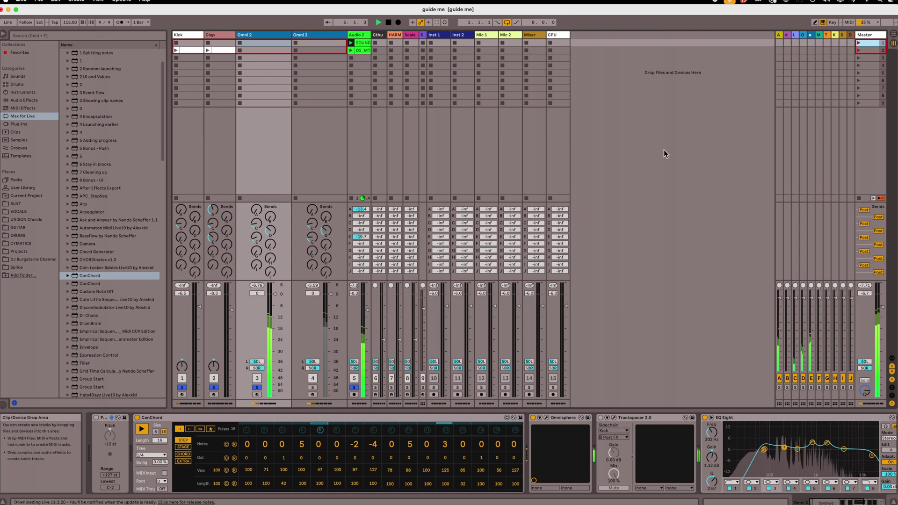
- Launch scene 2 and flip ConChord to its CHORD page and back to STEP
{"action": "left_click", "coordinate": [858, 51]}
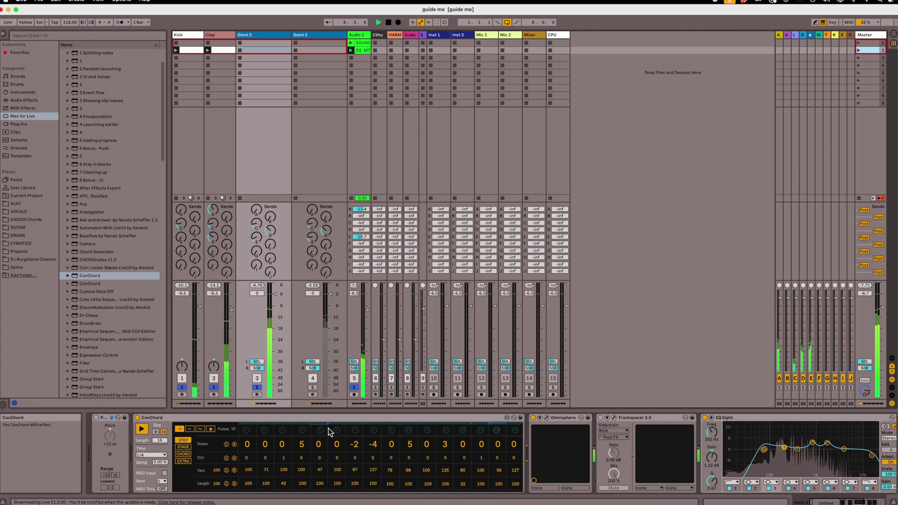
{"action": "left_click", "coordinate": [184, 454]}
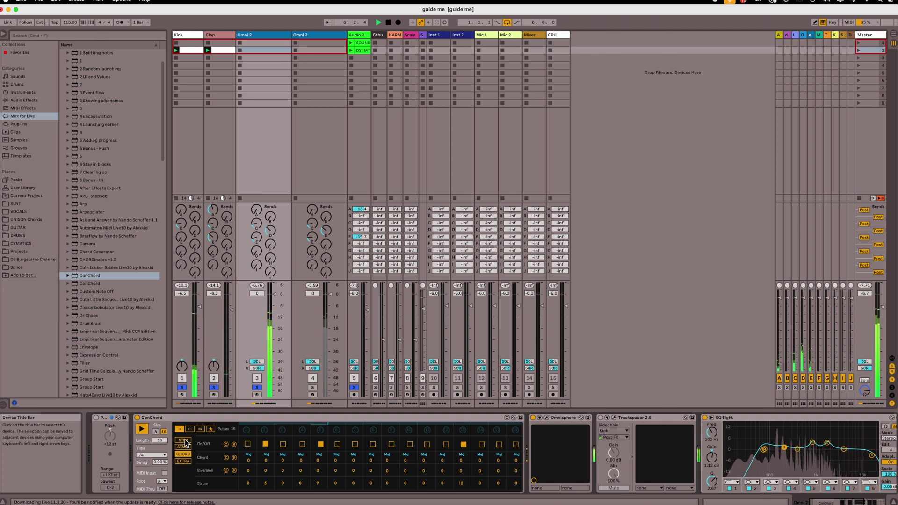
{"action": "left_click", "coordinate": [183, 441]}
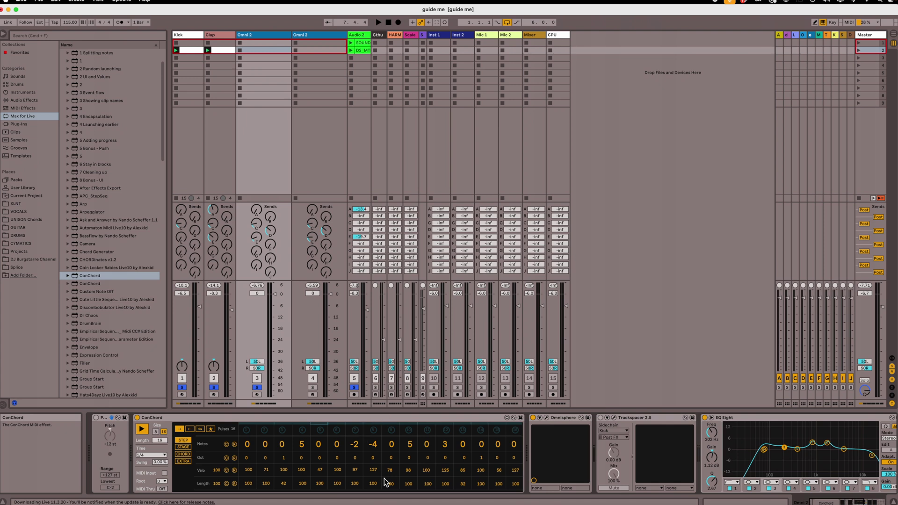
{"action": "left_click_drag", "start_coordinate": [409, 441], "coordinate": [408, 422]}
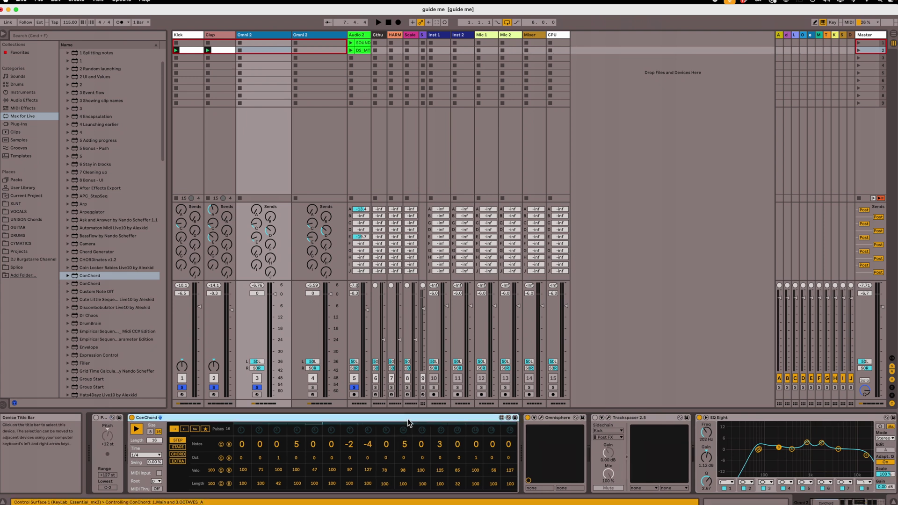